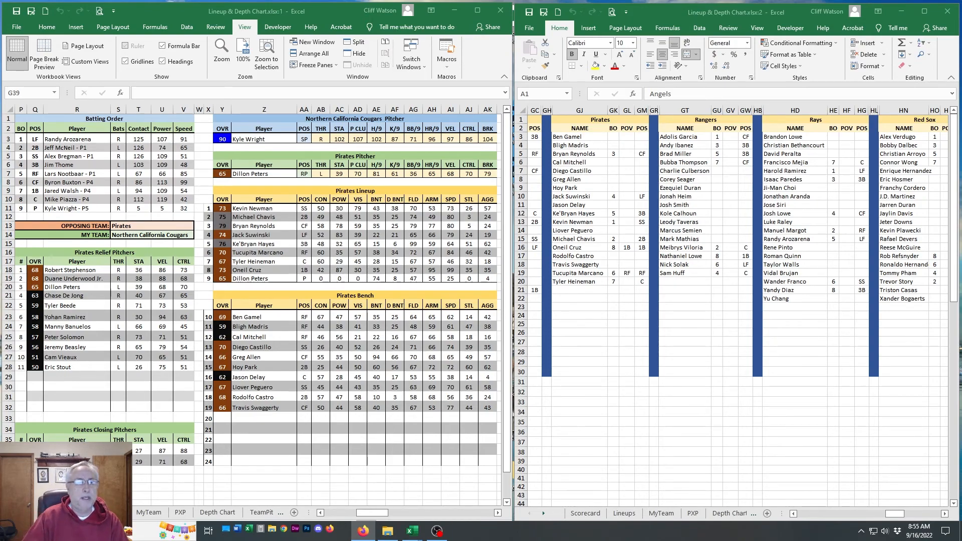
# Step: Examine the positions in the Pirates lineup and the Pirates depth chart block, including the batting order and position entries in row 16
pyautogui.moveTo(304, 208); pyautogui.dragTo(305, 279)
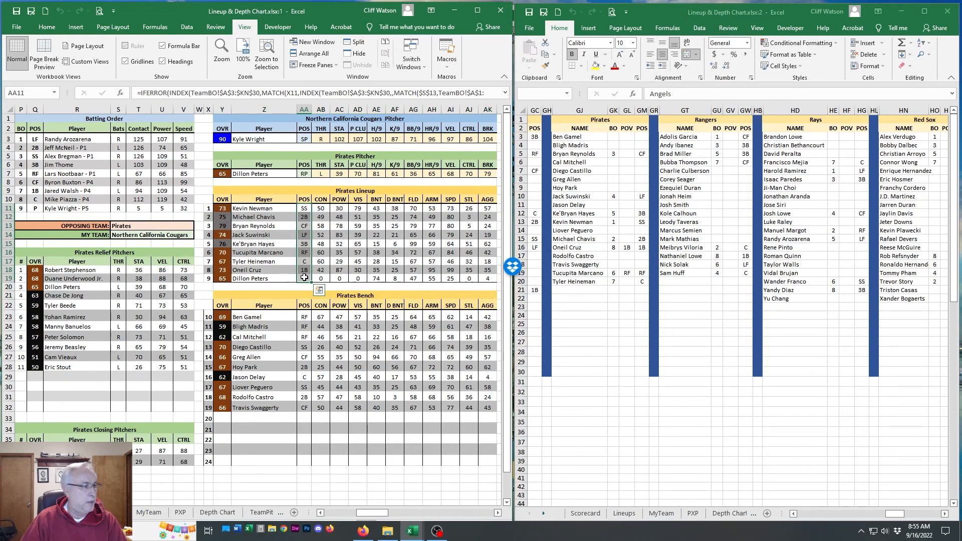
pyautogui.click(281, 228)
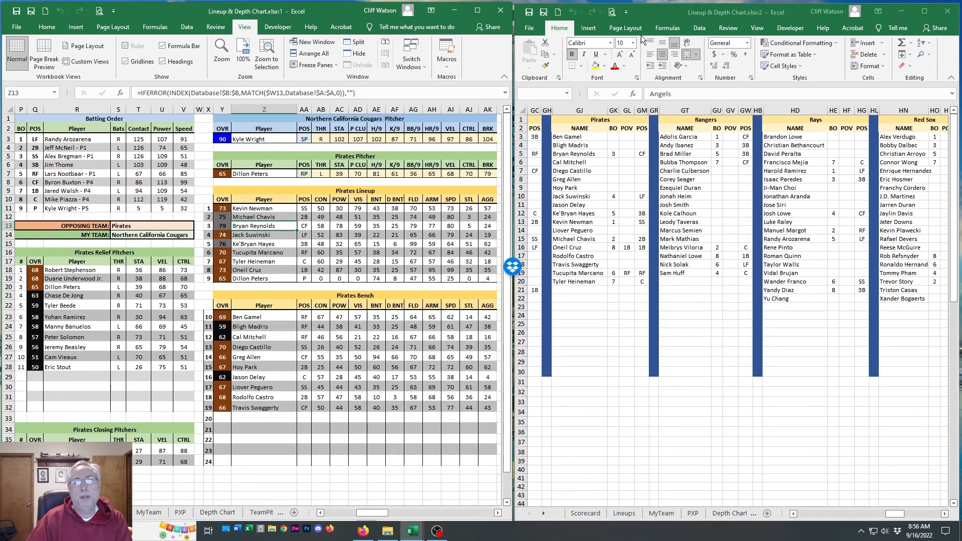
pyautogui.moveTo(576, 120); pyautogui.dragTo(574, 299)
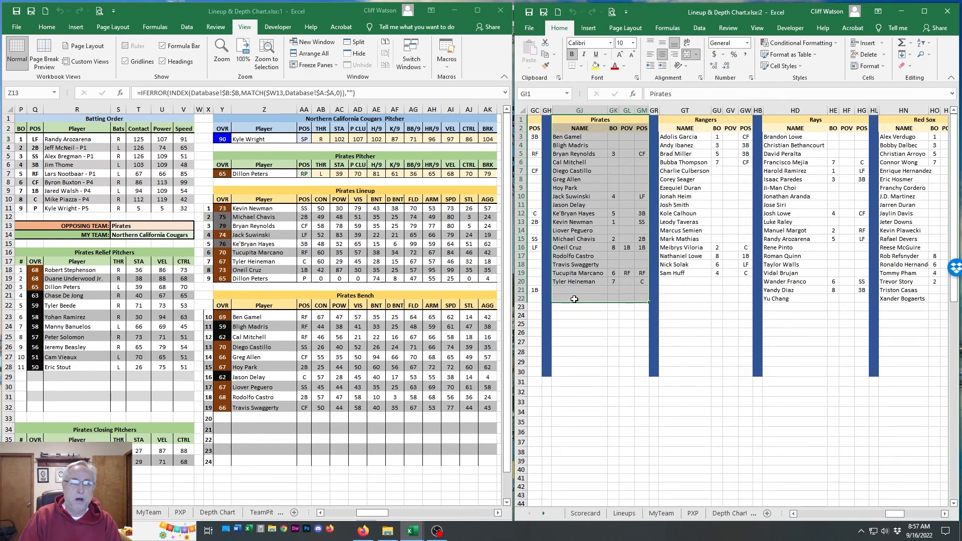
pyautogui.click(627, 136)
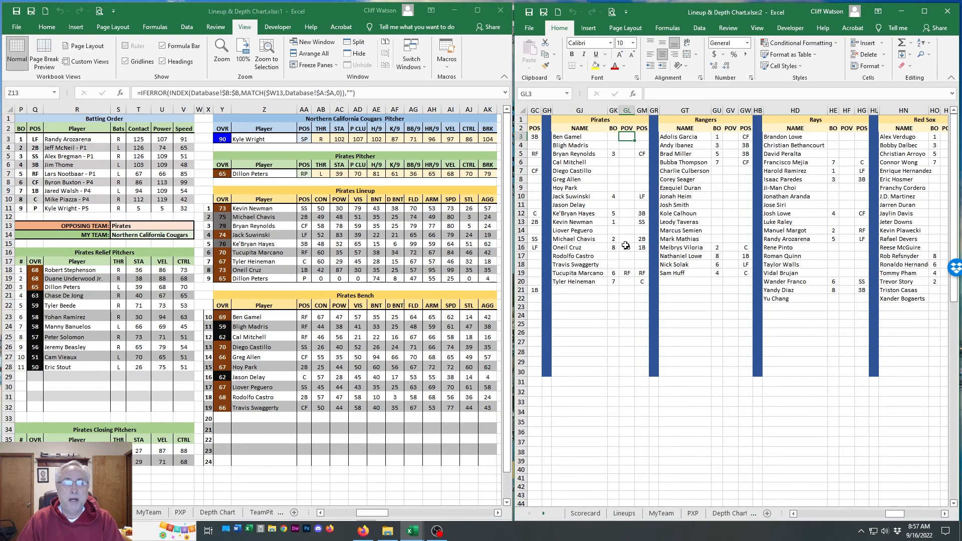
pyautogui.click(560, 247)
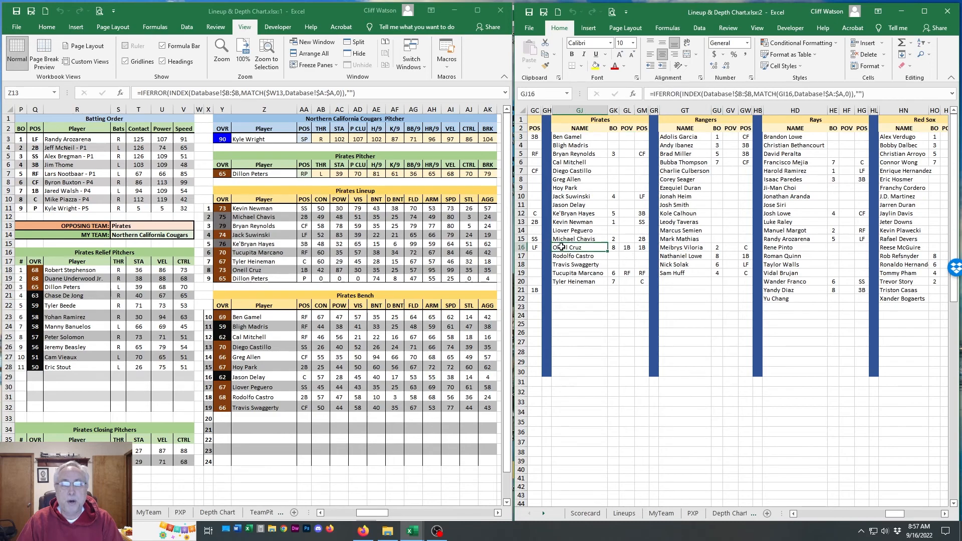
pyautogui.moveTo(602, 247); pyautogui.dragTo(645, 247)
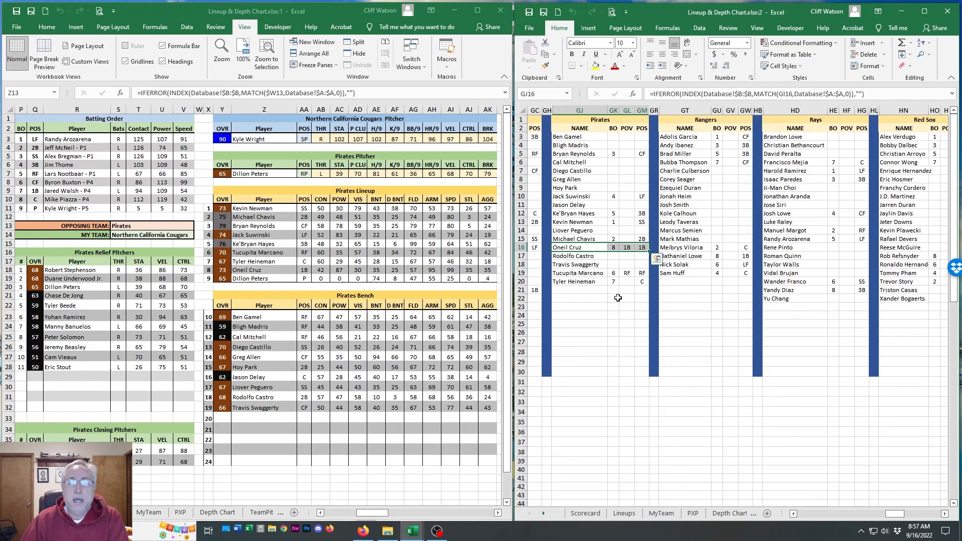
pyautogui.click(627, 262)
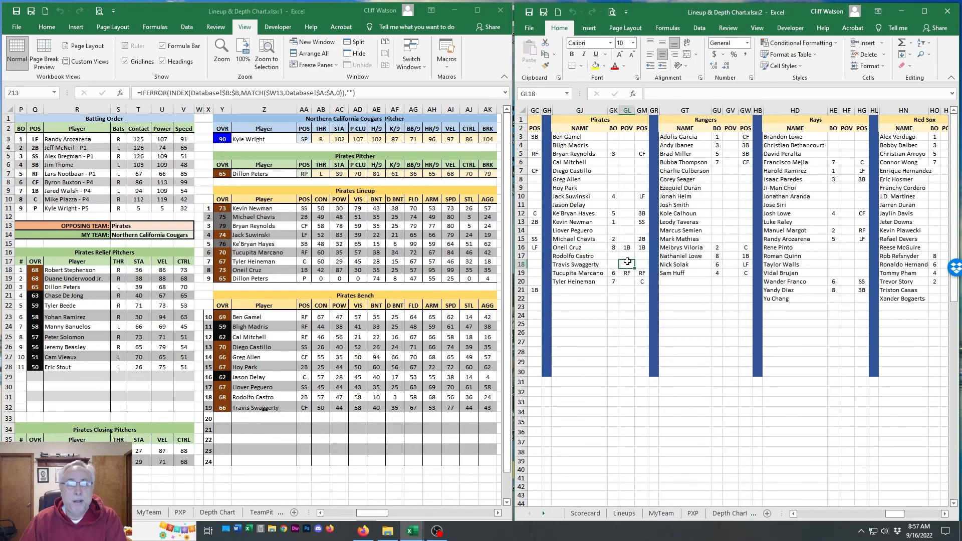
# Step: Clear the POV position override for Oneil Cruz in the Pirates depth chart, and re-enter it as 1B
pyautogui.click(627, 247)
pyautogui.press('Delete')
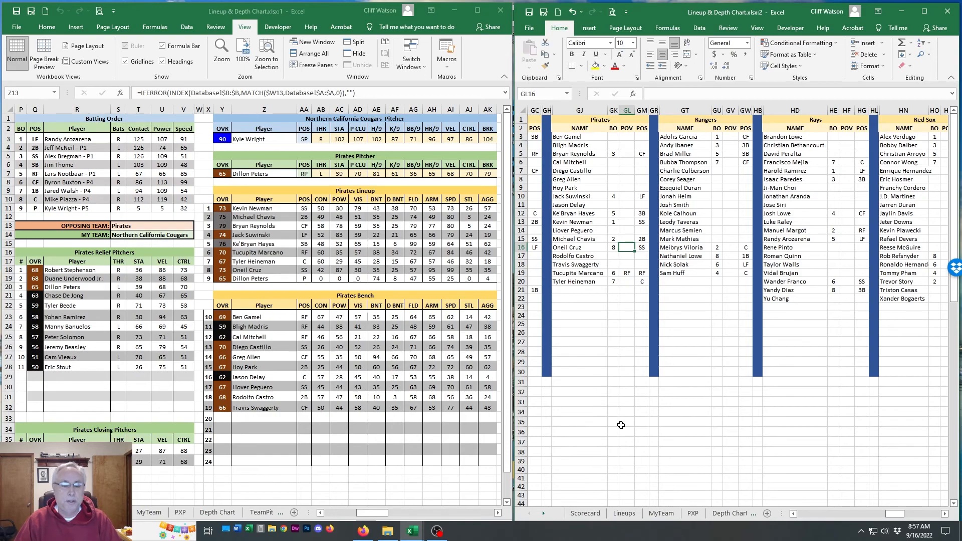
pyautogui.write('1B')
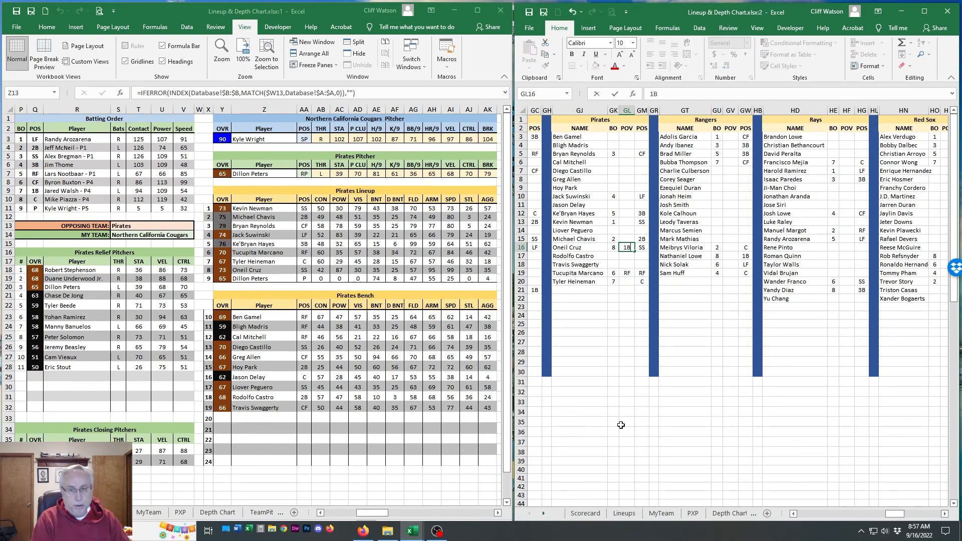
pyautogui.hotkey('ctrl', 'Return')
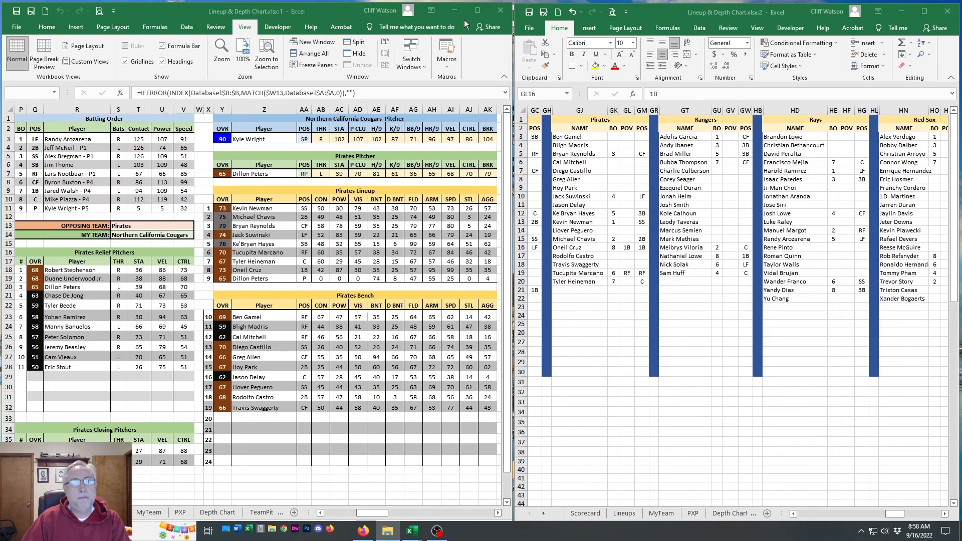
# Step: Change the opposing team on the lineup sheet to Rangers
pyautogui.click(342, 13)
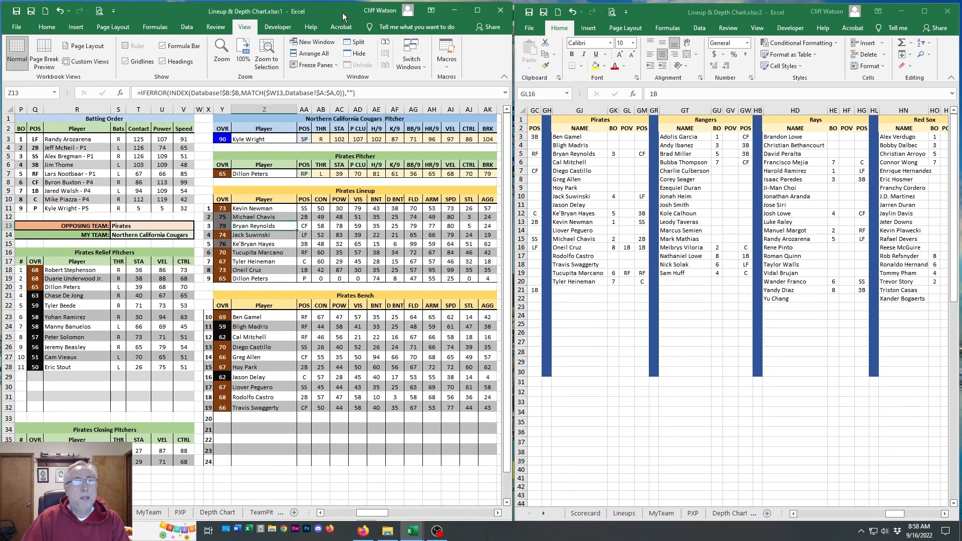
pyautogui.click(131, 226)
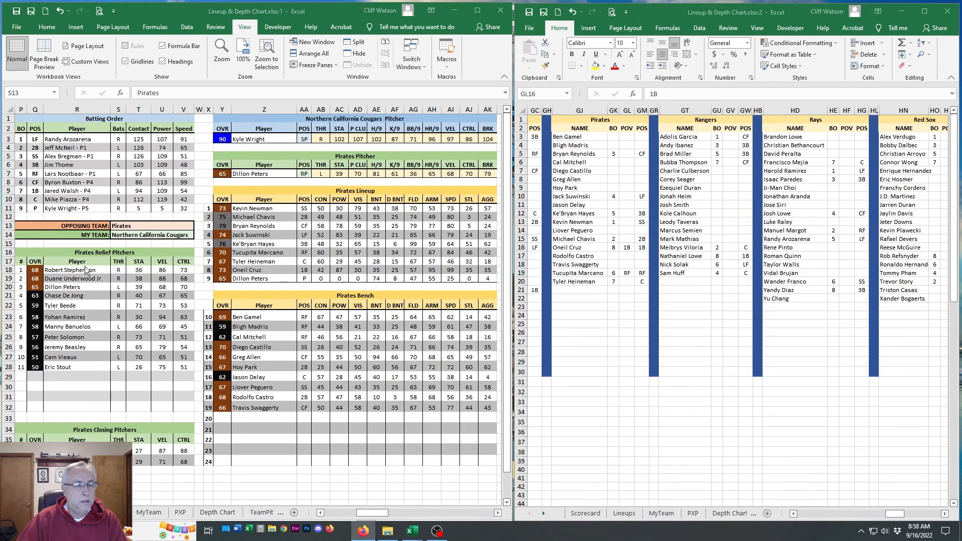
pyautogui.click(145, 227)
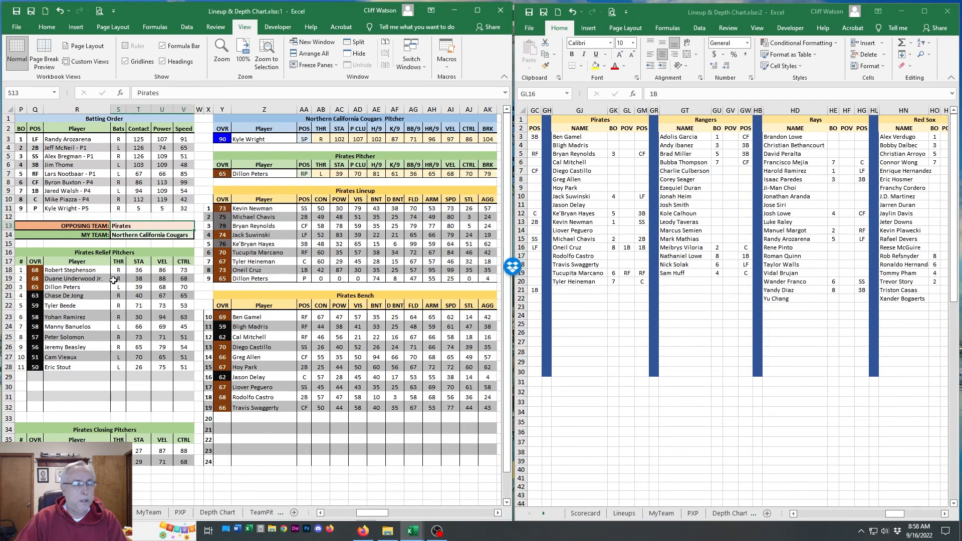
pyautogui.moveTo(55, 173); pyautogui.dragTo(115, 338)
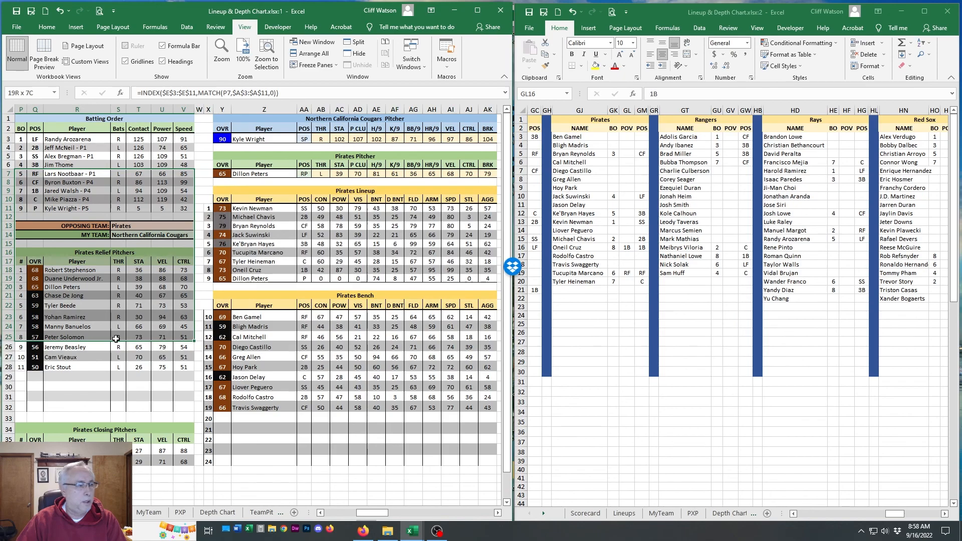
pyautogui.click(125, 227)
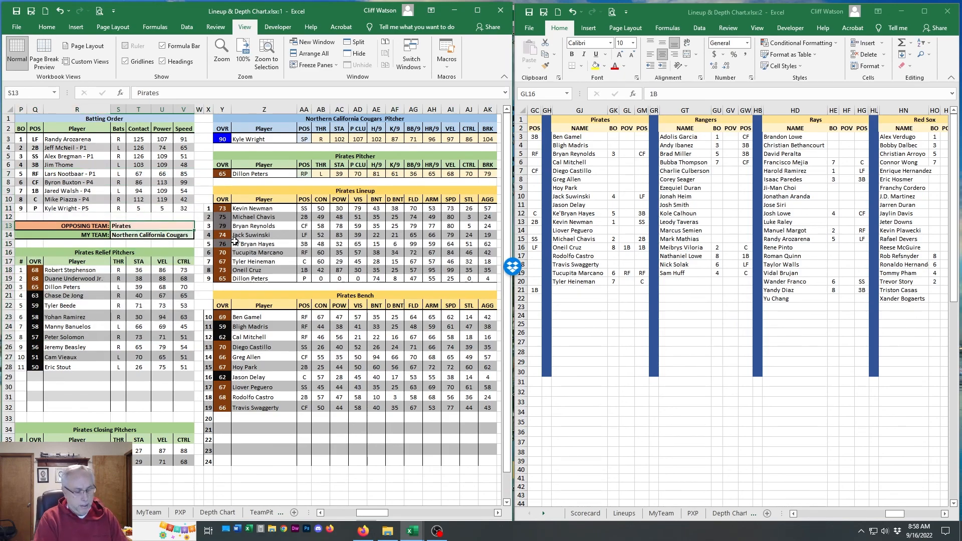
pyautogui.write('Rangers')
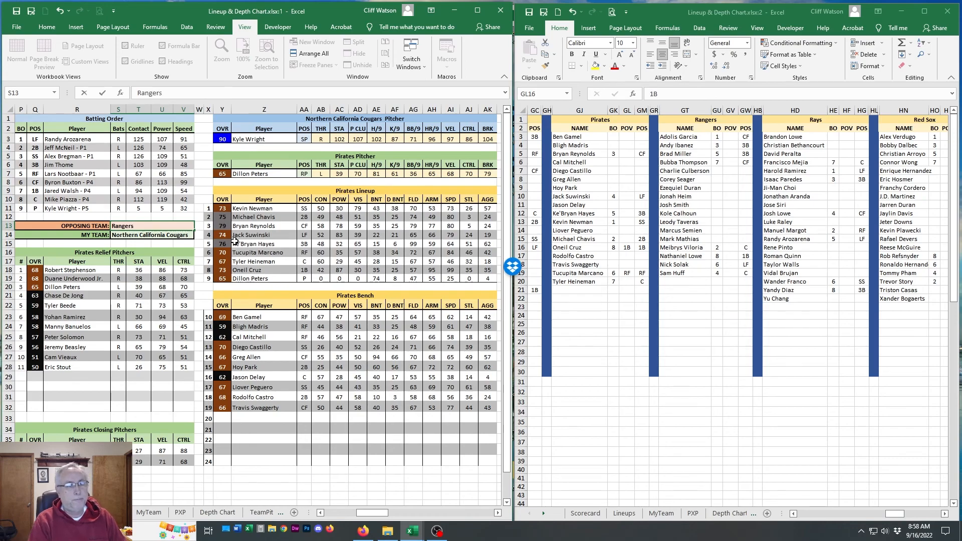
pyautogui.press('Return')
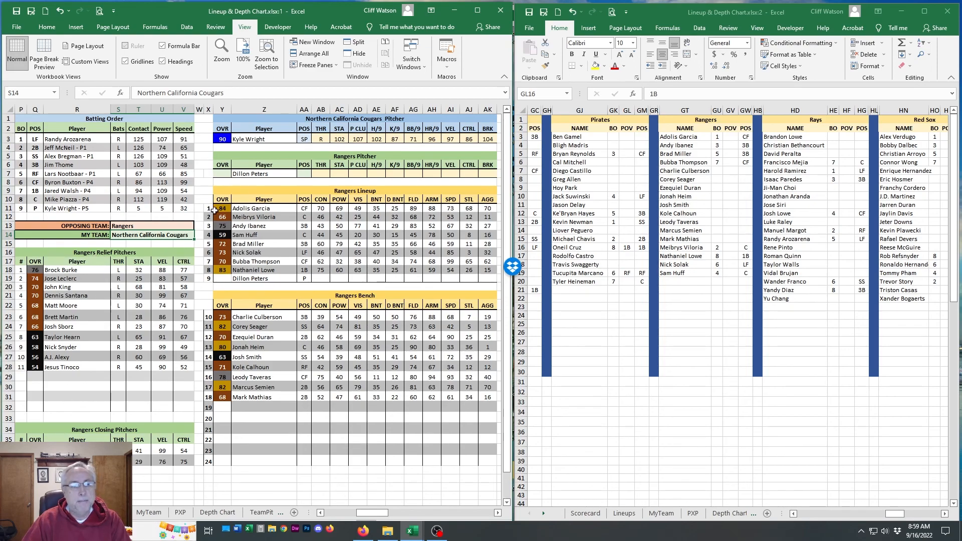
# Step: Choose Jon Gray as the Rangers pitcher on the lineup sheet
pyautogui.click(257, 175)
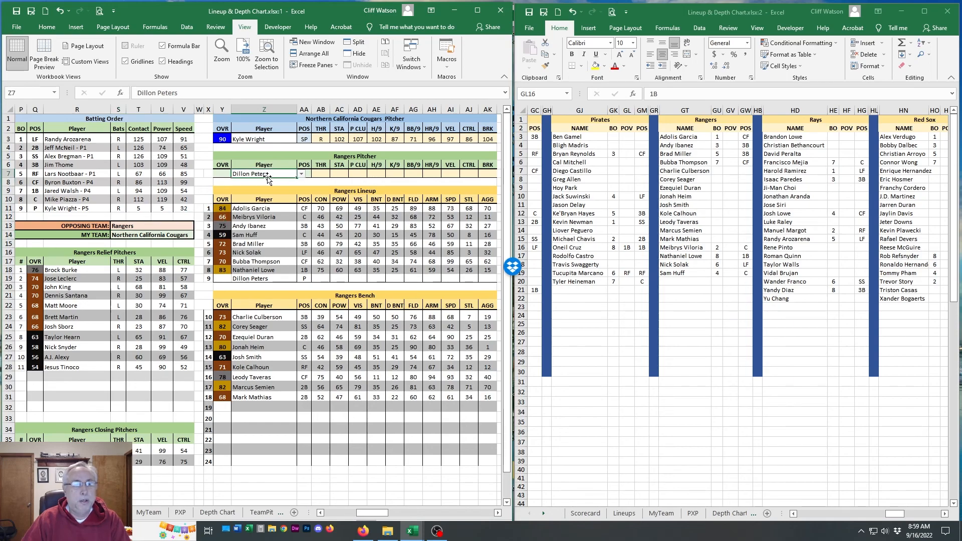
pyautogui.click(301, 175)
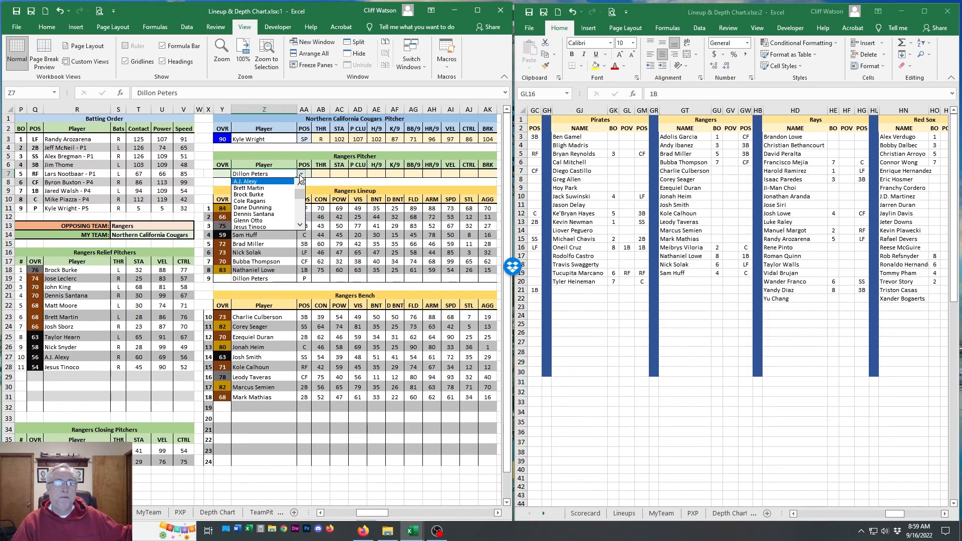
pyautogui.moveTo(302, 191); pyautogui.dragTo(299, 201)
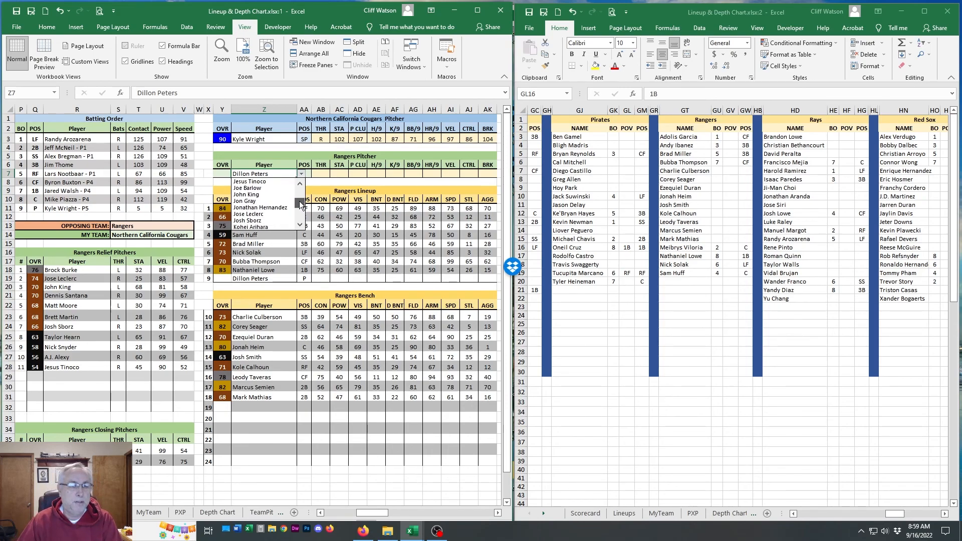
pyautogui.click(273, 200)
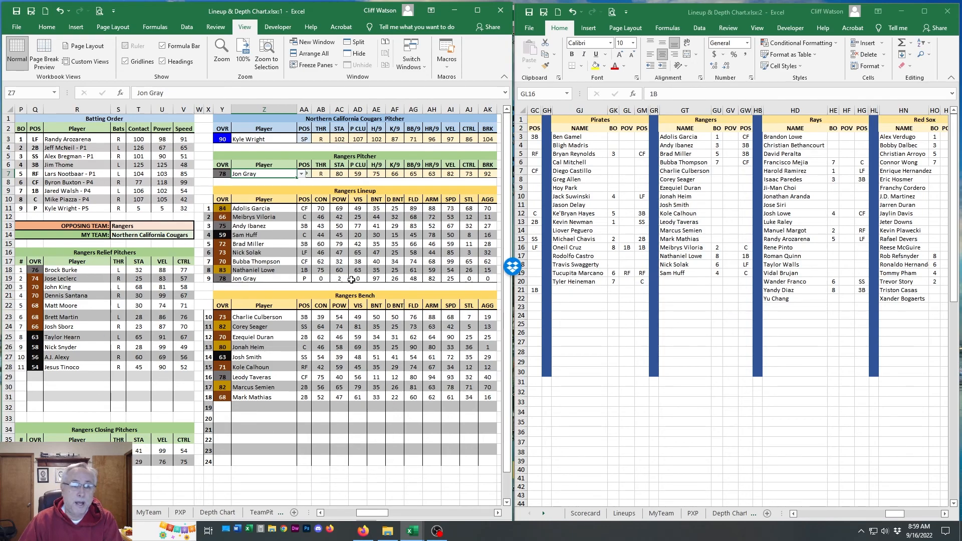
pyautogui.click(306, 154)
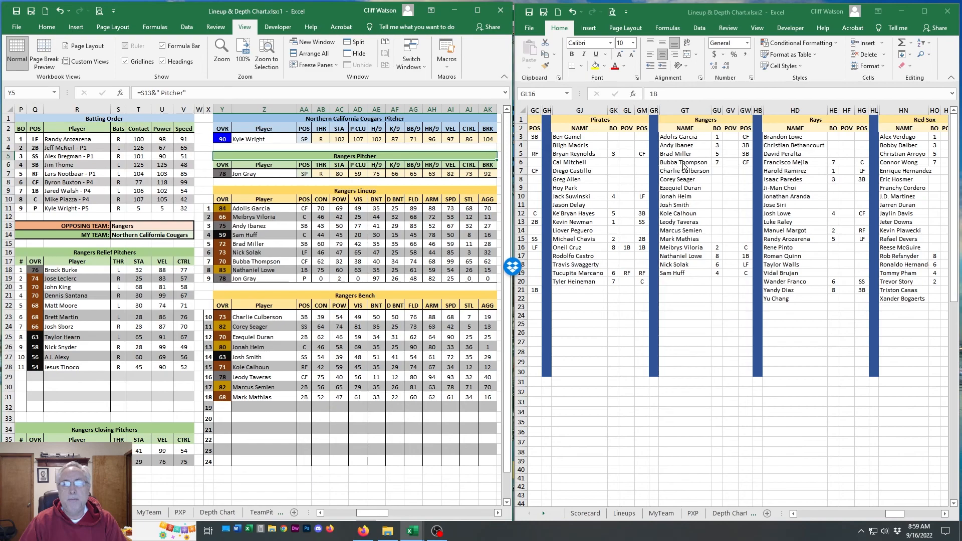
# Step: Clear all batting order numbers in the Rangers block of the depth chart, cells GU3 to GU19
pyautogui.click(718, 140)
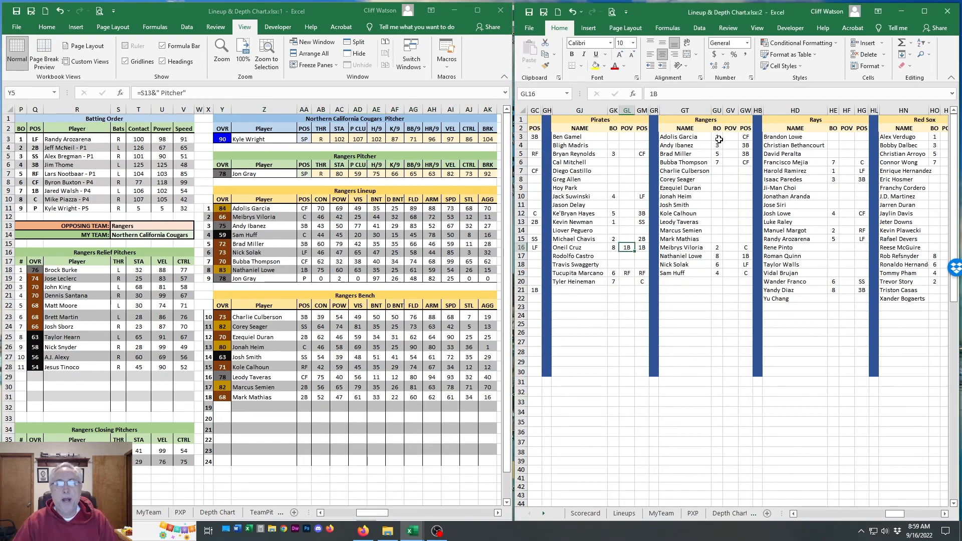
pyautogui.click(718, 137)
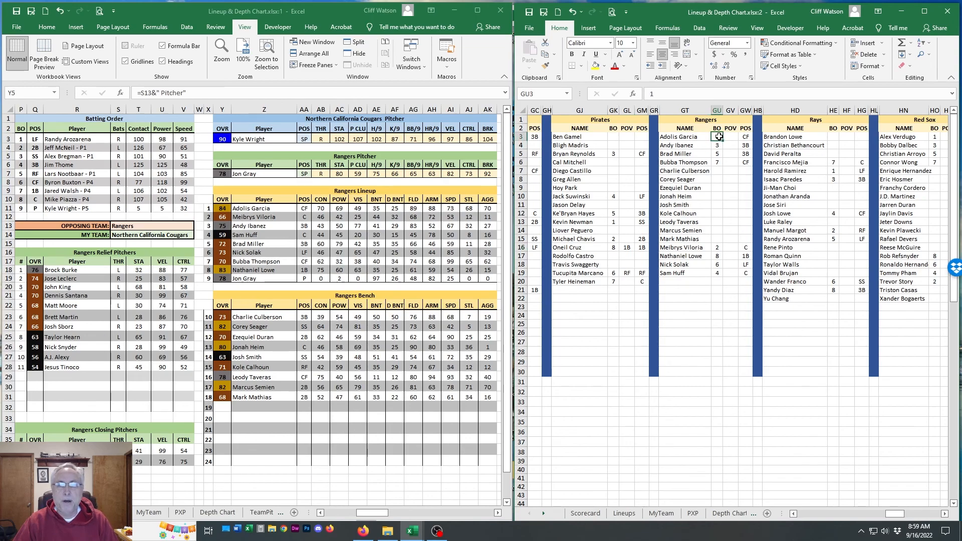
pyautogui.moveTo(719, 137); pyautogui.dragTo(713, 273)
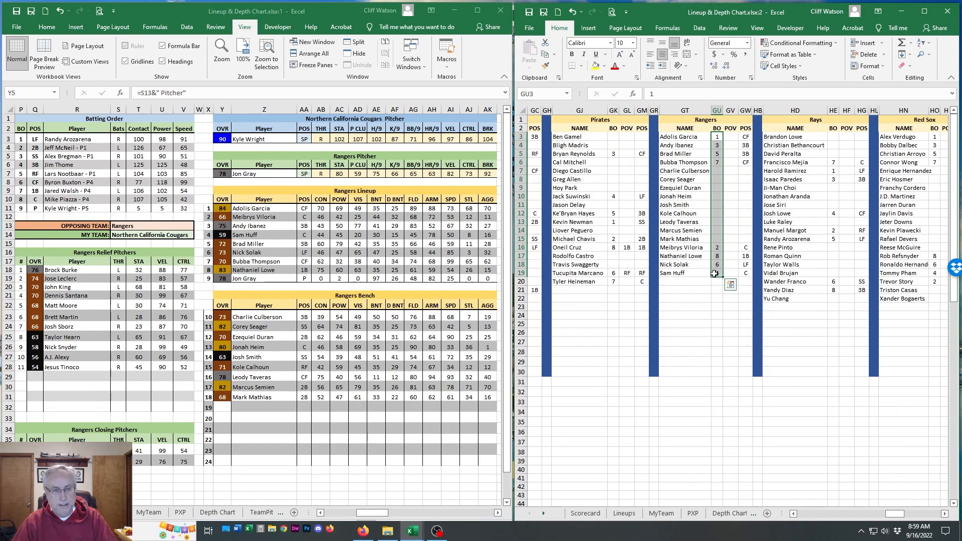
pyautogui.press('Delete')
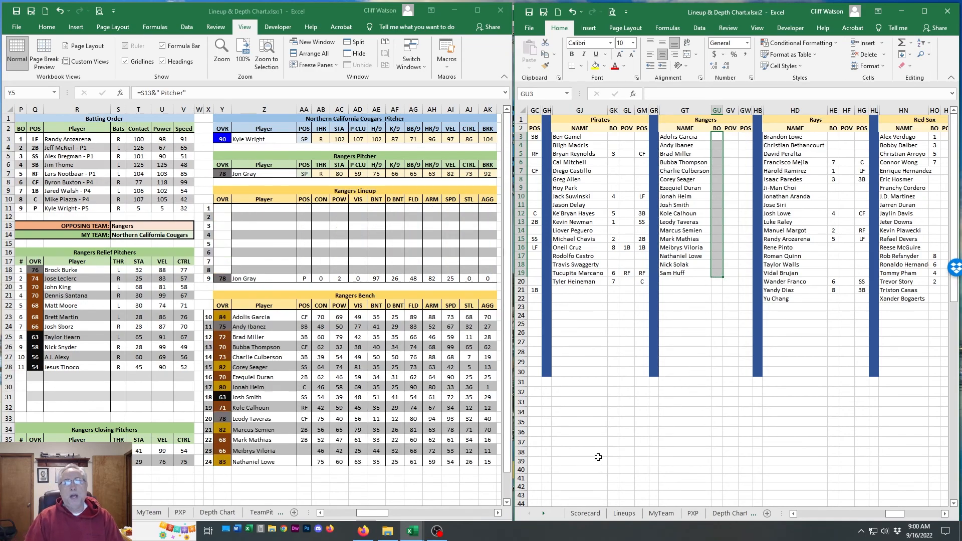
pyautogui.click(716, 315)
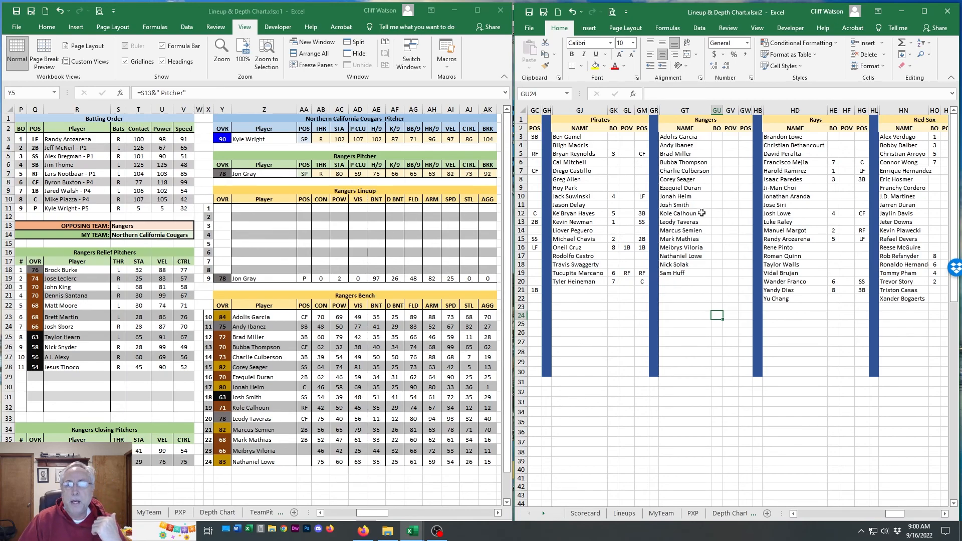
# Step: In the Rangers depth chart, set the batting order to 1 for Corey Seager and 2 for Kole Calhoun
pyautogui.click(716, 179)
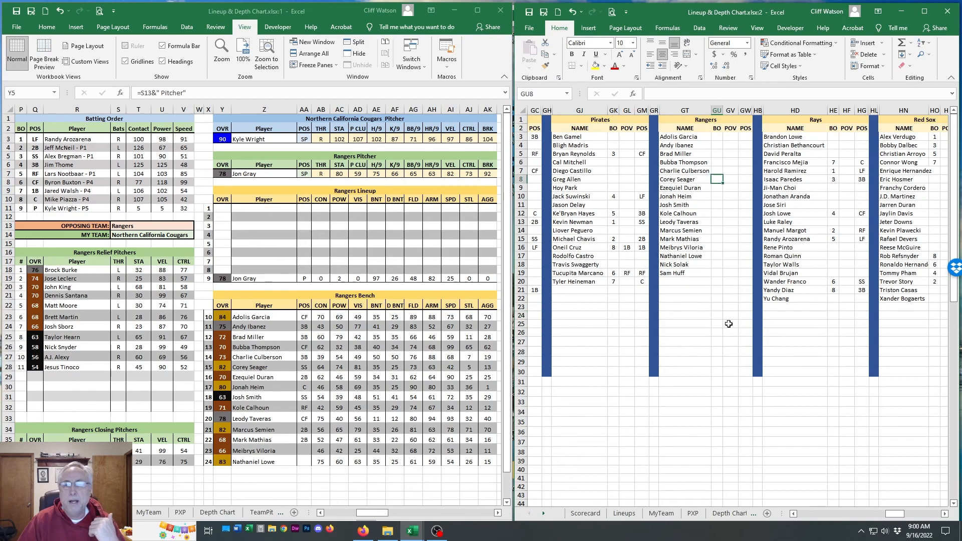
pyautogui.write('1')
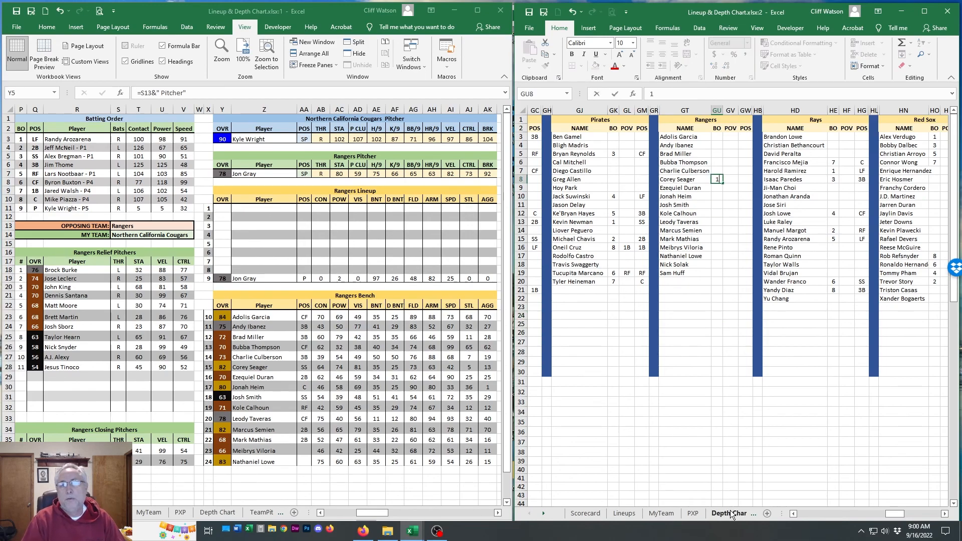
pyautogui.press('Return')
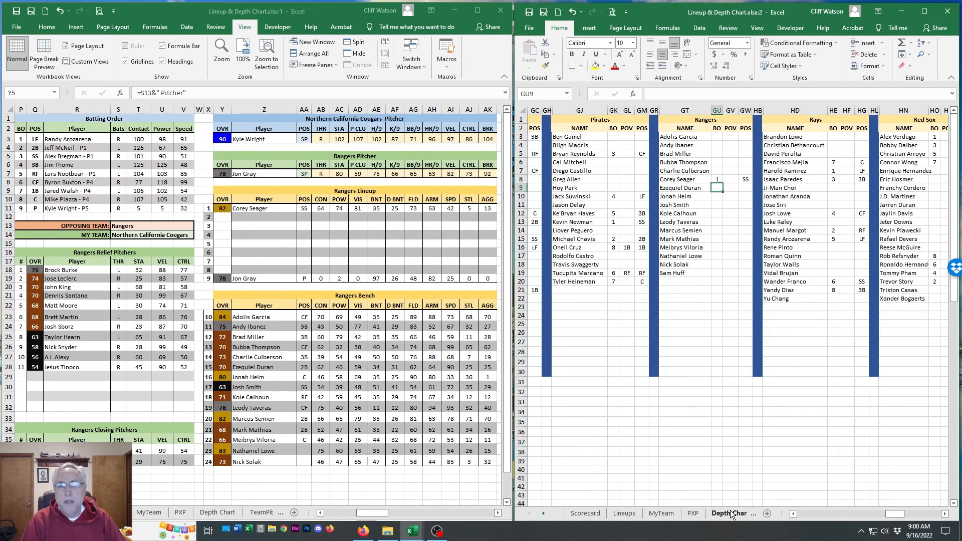
pyautogui.press('Down')
pyautogui.press('Down')
pyautogui.press('Down')
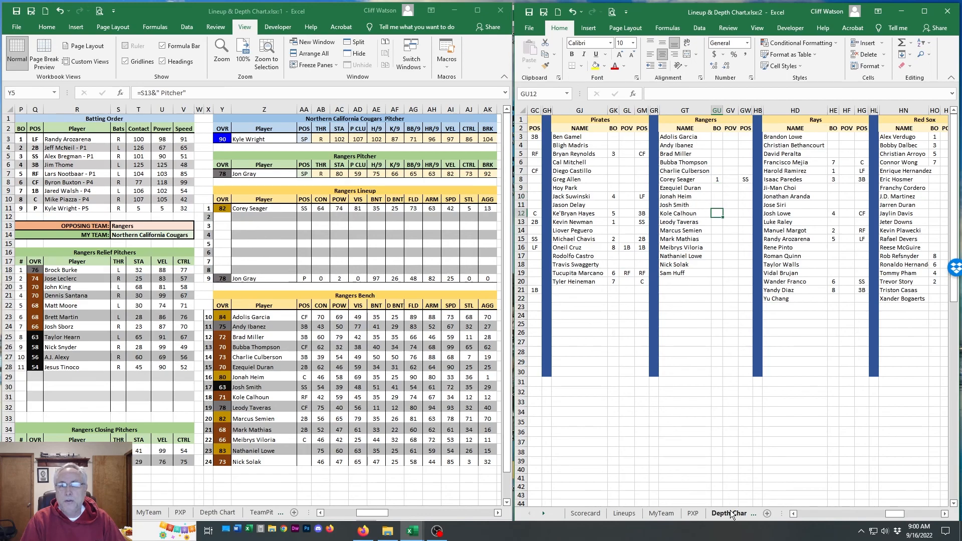
pyautogui.write('2')
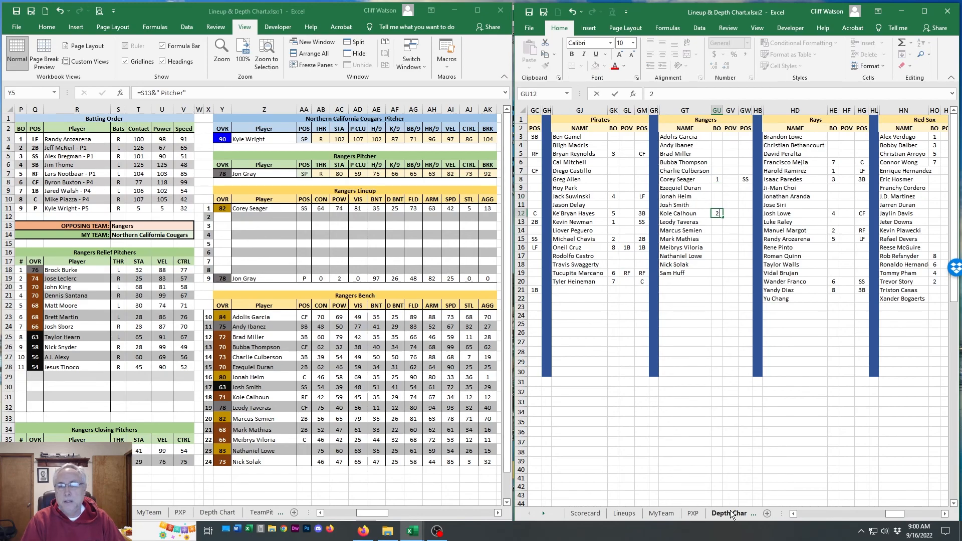
pyautogui.press('Return')
# Step: In the Rangers depth chart, set the batting order to 3 for Marcus Semien, 4 for Nathaniel Lowe and 5 for Nick Solak
pyautogui.press('Down')
pyautogui.write('3')
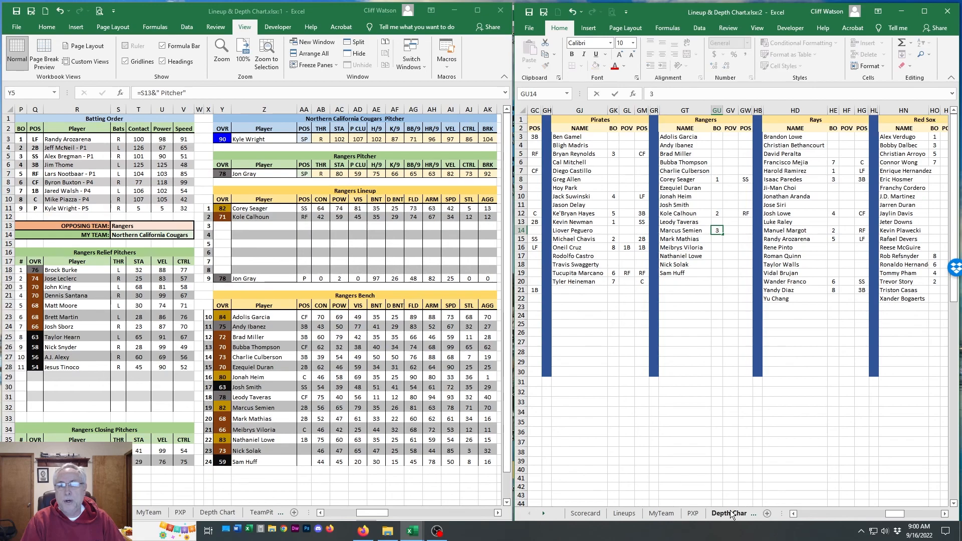
pyautogui.press('Return')
pyautogui.press('Down')
pyautogui.press('Down')
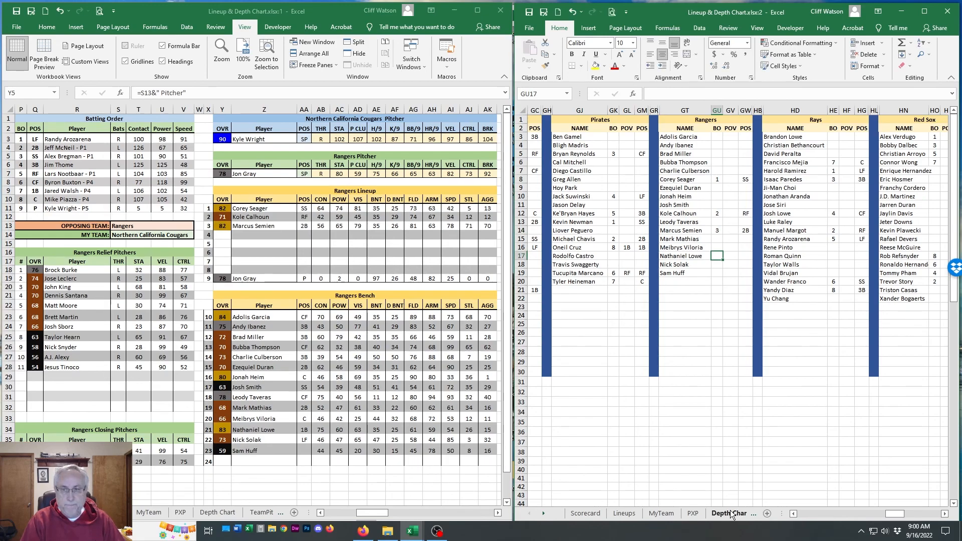
pyautogui.write('4')
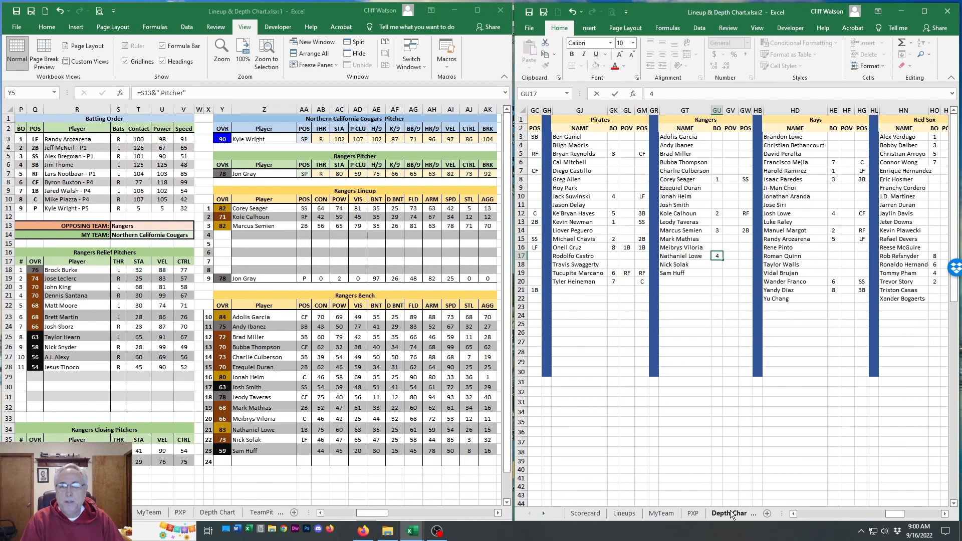
pyautogui.press('Return')
pyautogui.write('5')
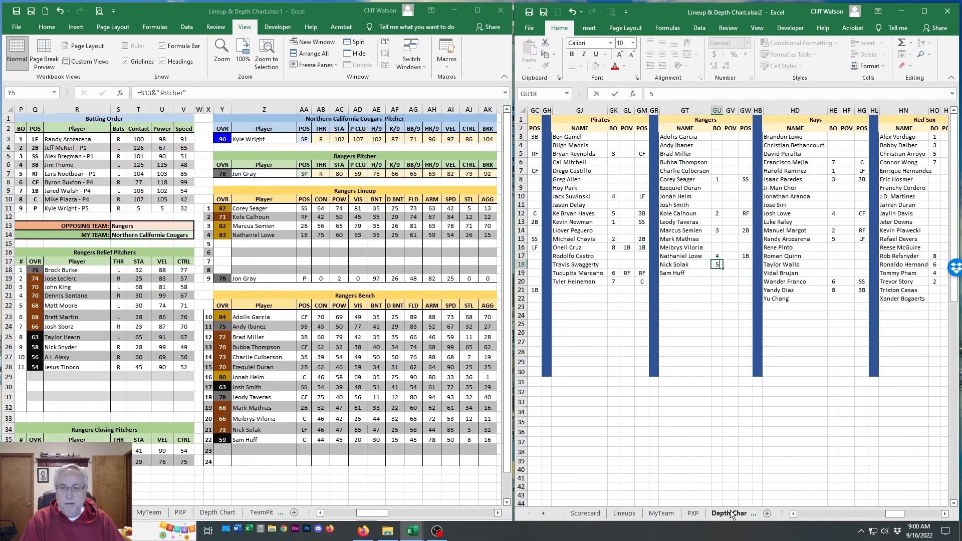
pyautogui.press('Up')
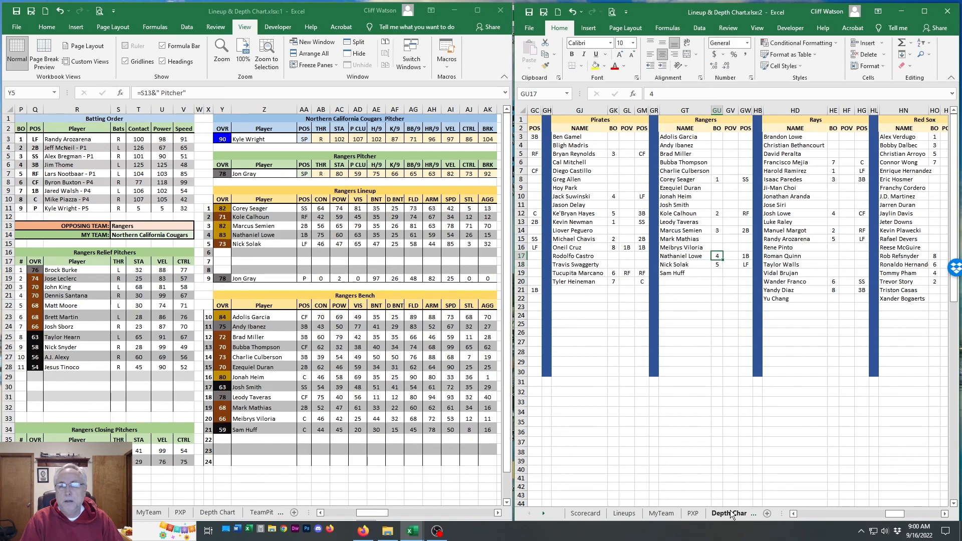
# Step: In the Rangers depth chart, set the batting order to 6 for Adolis Garcia and 7 for Brad Miller
pyautogui.press('Up')
pyautogui.press('Up')
pyautogui.press('Up')
pyautogui.press('Up')
pyautogui.press('Up')
pyautogui.press('Up')
pyautogui.press('Up')
pyautogui.press('Up')
pyautogui.press('Up')
pyautogui.press('Up')
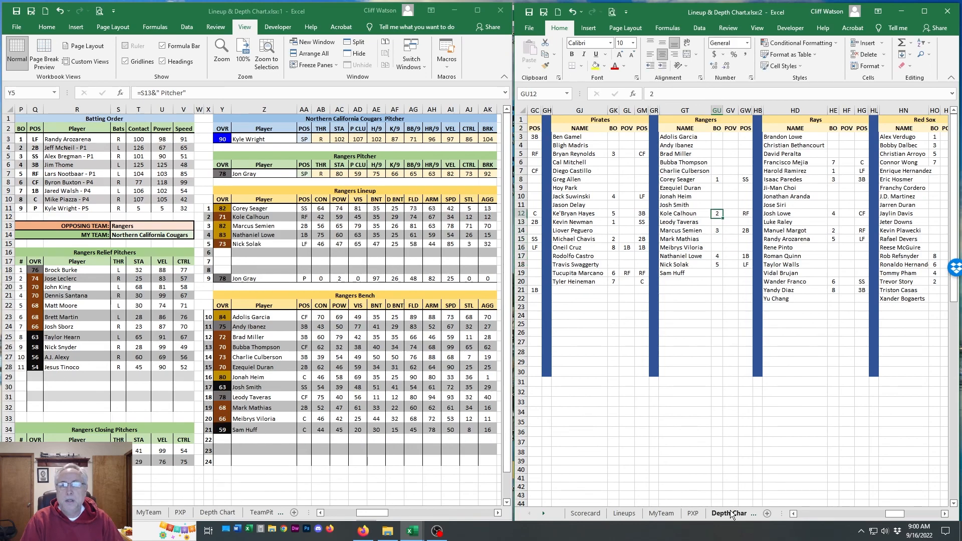
pyautogui.press('Up')
pyautogui.press('Up')
pyautogui.press('Up')
pyautogui.press('Up')
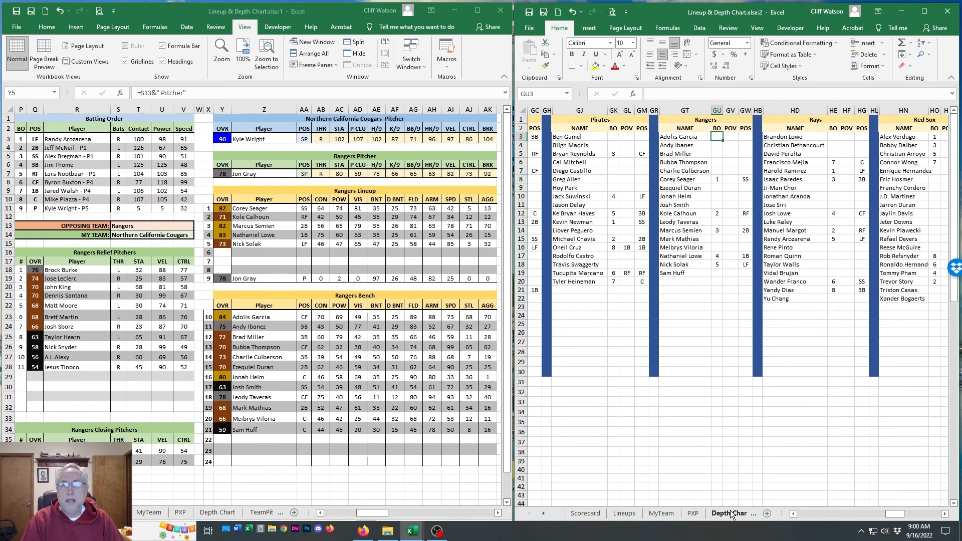
pyautogui.write('6')
pyautogui.press('Return')
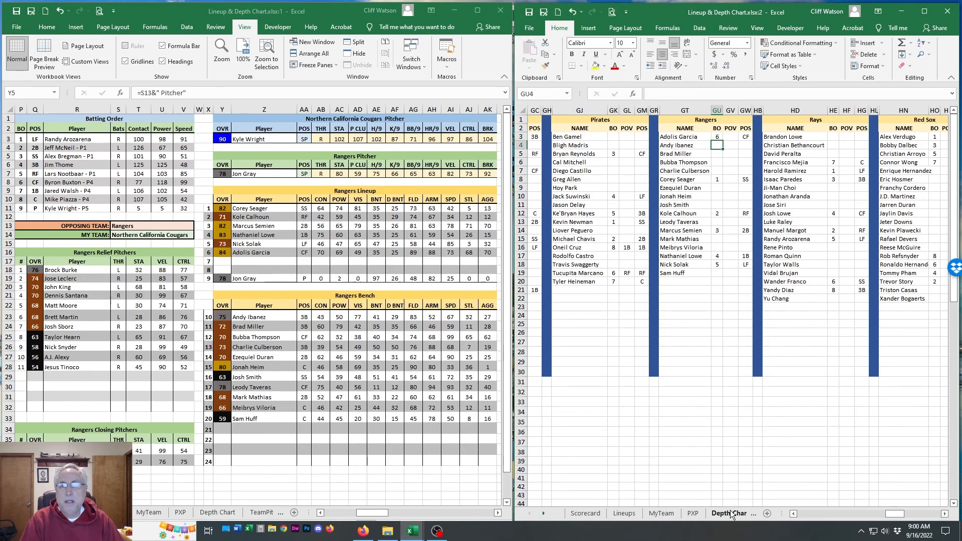
pyautogui.press('Down')
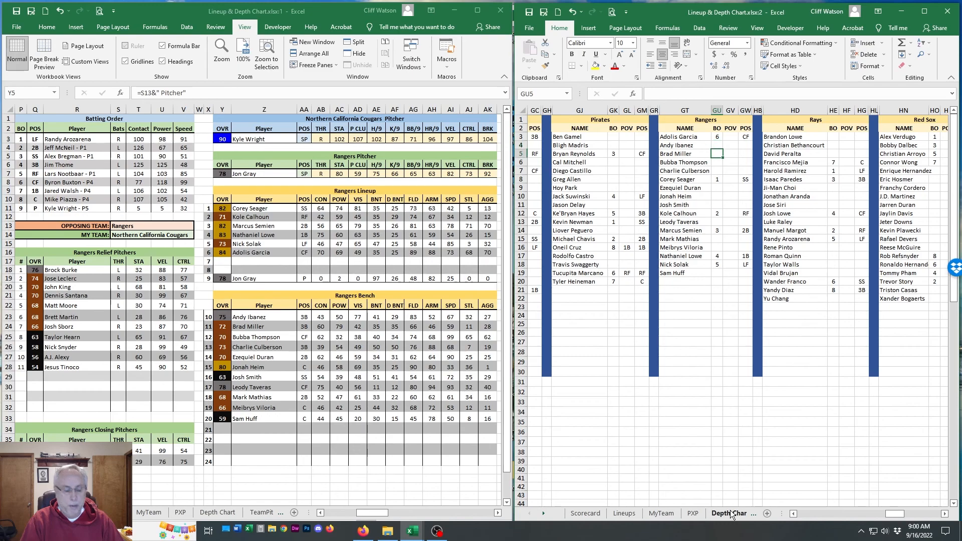
pyautogui.write('7')
pyautogui.press('Return')
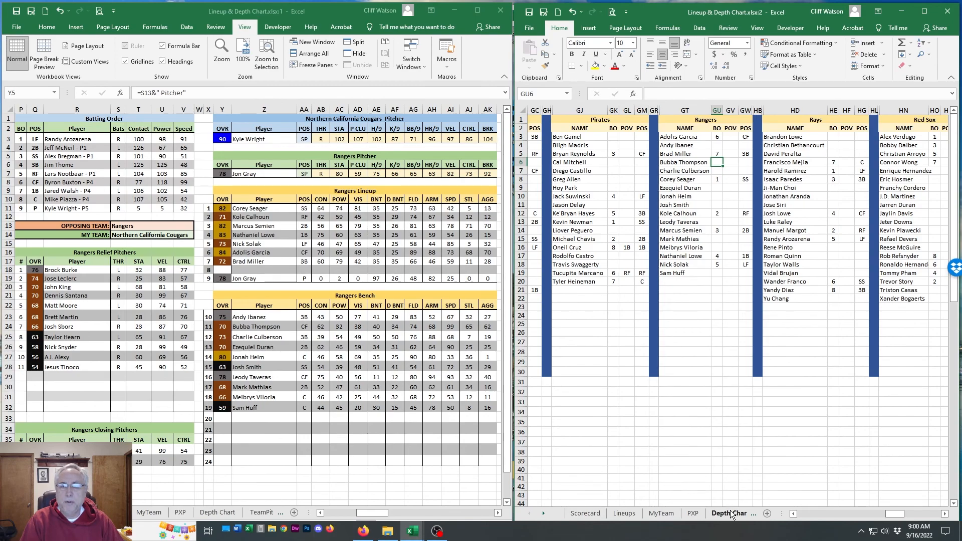
pyautogui.press('Down')
pyautogui.press('Up')
pyautogui.press('Up')
pyautogui.press('Up')
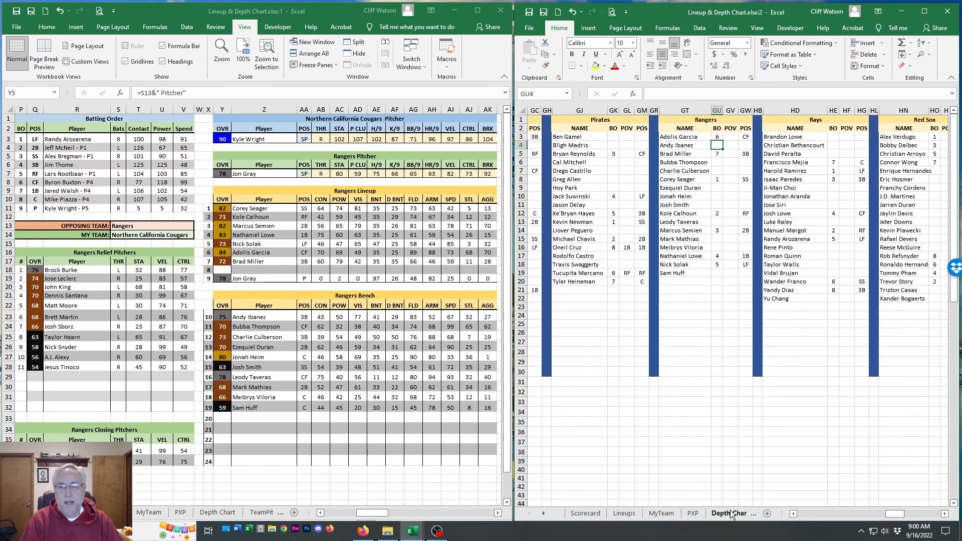
pyautogui.press('Down')
pyautogui.press('Down')
pyautogui.write('8')
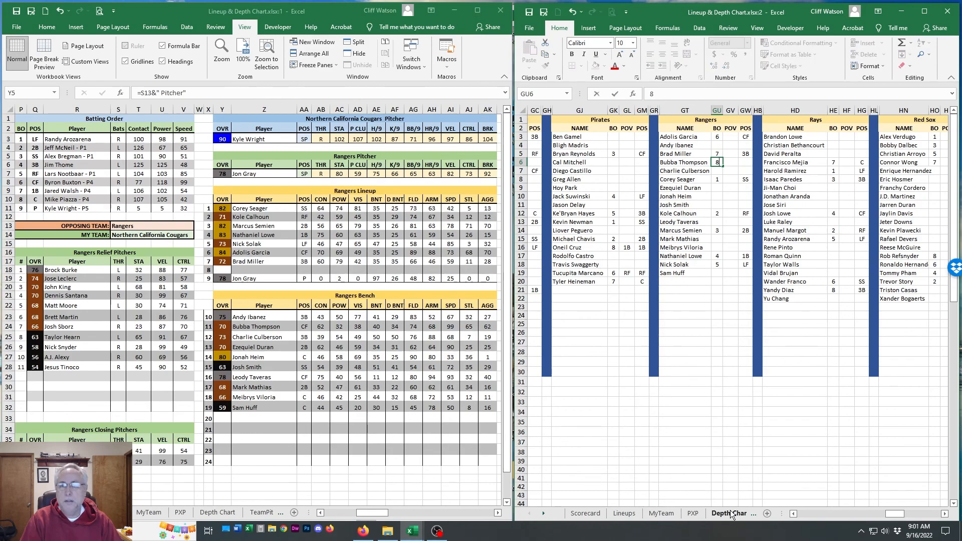
pyautogui.press('Return')
pyautogui.press('Up')
pyautogui.press('Delete')
pyautogui.press('Down')
pyautogui.press('Down')
pyautogui.press('Down')
pyautogui.press('Up')
pyautogui.press('Up')
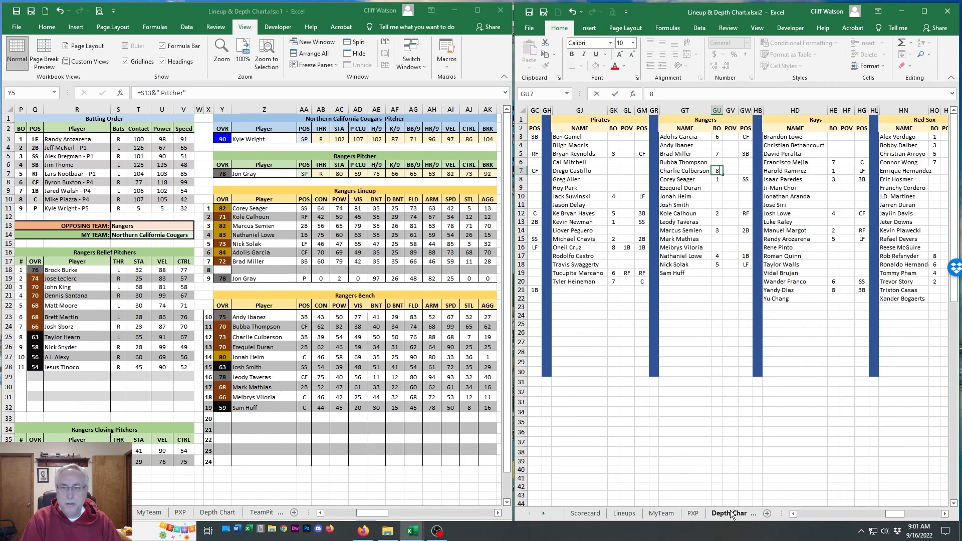
pyautogui.write('8')
pyautogui.hotkey('ctrl', 'Return')
pyautogui.press('Delete')
pyautogui.press('Down')
pyautogui.press('Down')
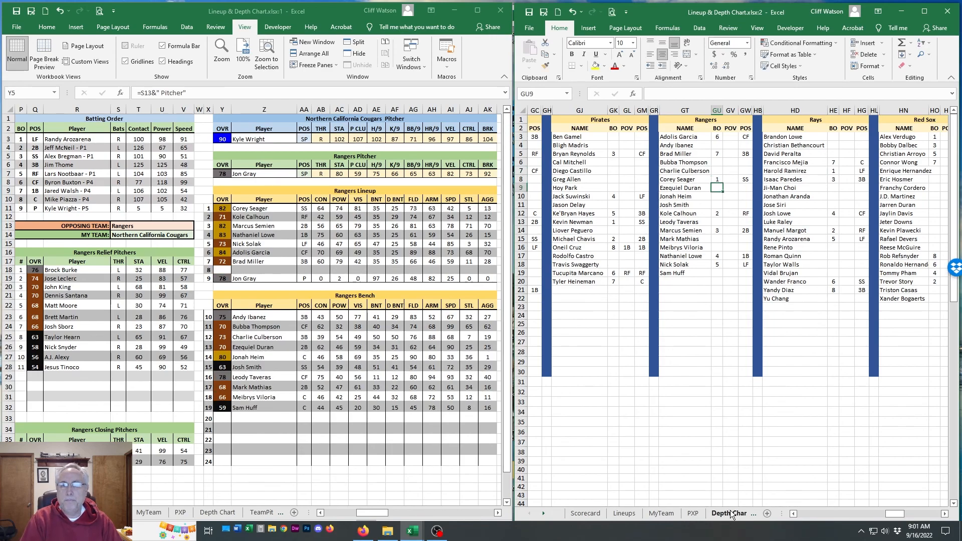
pyautogui.write('8')
pyautogui.hotkey('ctrl', 'Return')
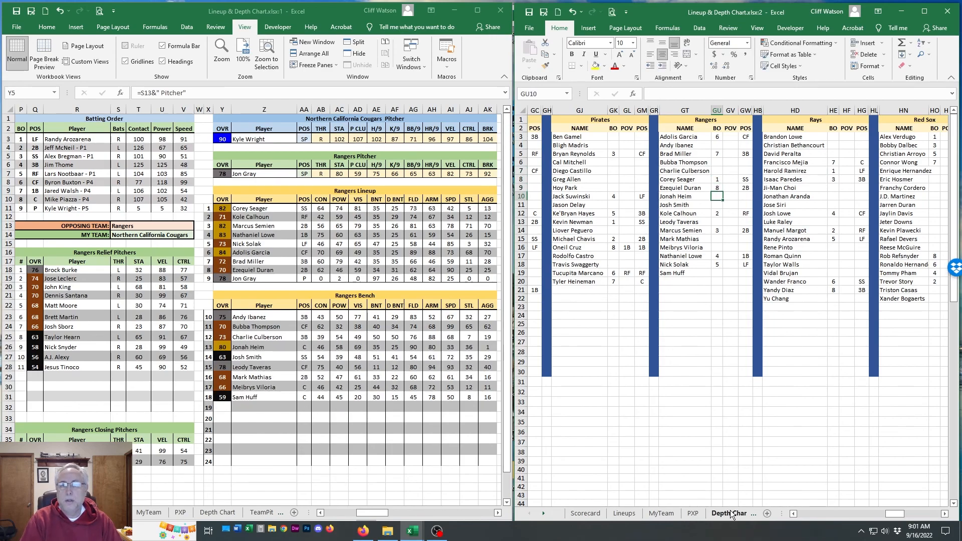
pyautogui.press('Delete')
# Step: Set Jonah Heim's batting order to 8 in the Rangers depth chart
pyautogui.press('Down')
pyautogui.write('8')
pyautogui.press('Return')
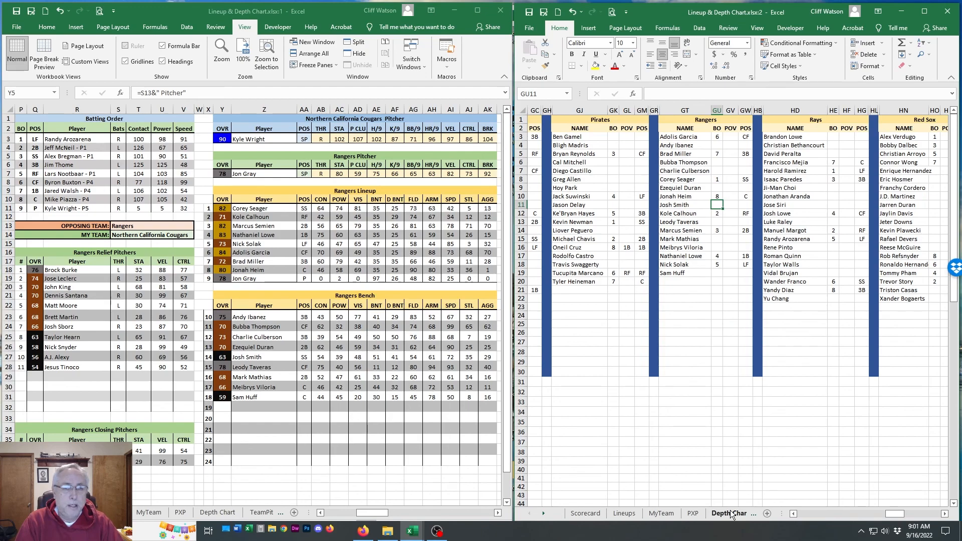
# Step: Set Charlie Culberson's batting order to 3 in the Rangers depth chart
pyautogui.press('Up')
pyautogui.press('Up')
pyautogui.press('Up')
pyautogui.press('Up')
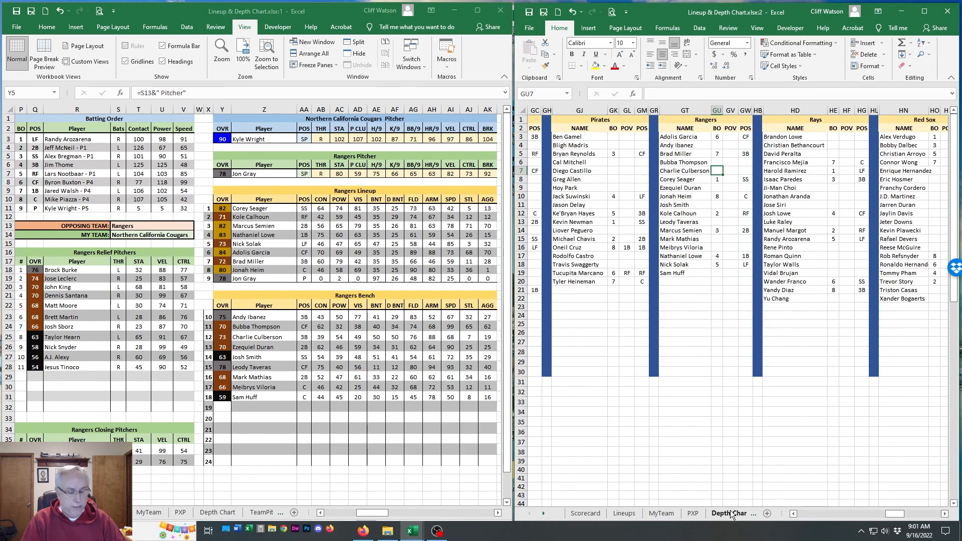
pyautogui.write('3')
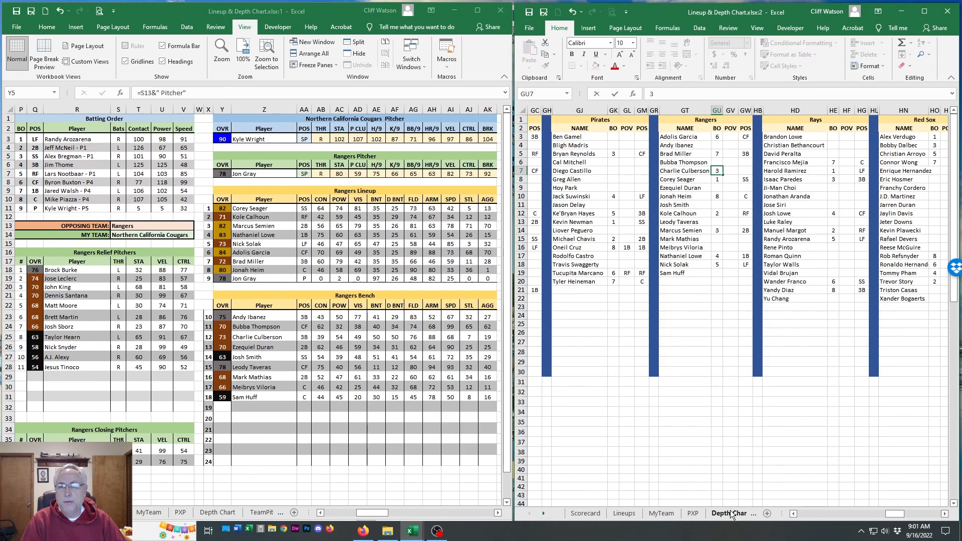
pyautogui.press('Return')
# Step: Clear Marcus Semien's batting order number in the Rangers depth chart, cell GU14
pyautogui.press('Down')
pyautogui.press('Down')
pyautogui.press('Down')
pyautogui.press('Down')
pyautogui.press('Down')
pyautogui.press('Down')
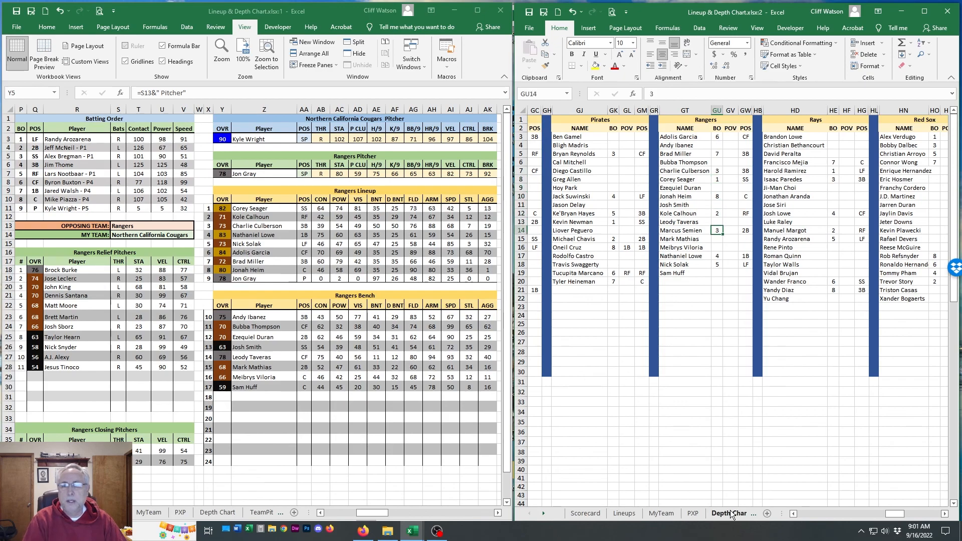
pyautogui.press('Delete')
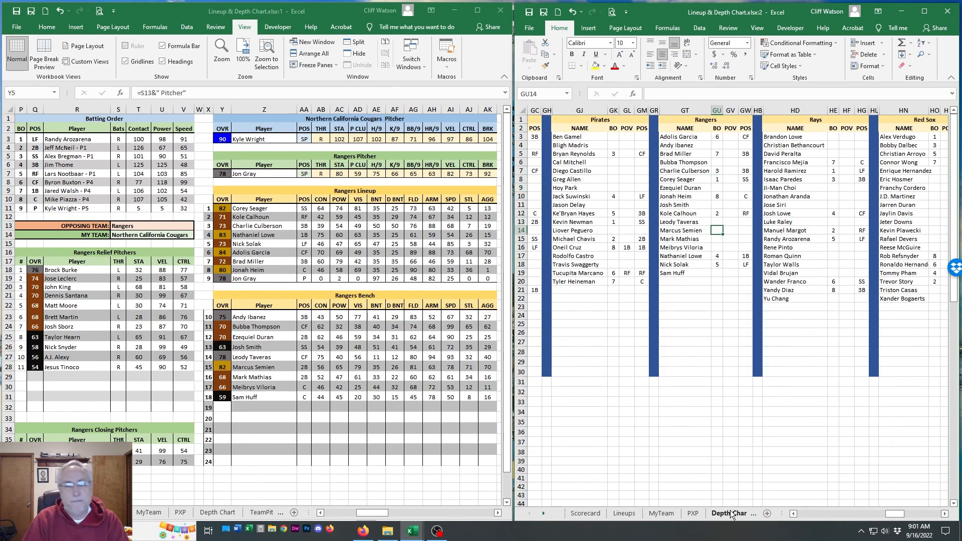
# Step: Enter 2B as Charlie Culberson's position override in the POV column of the Rangers depth chart, cell GV7
pyautogui.press('Up')
pyautogui.press('Up')
pyautogui.press('Up')
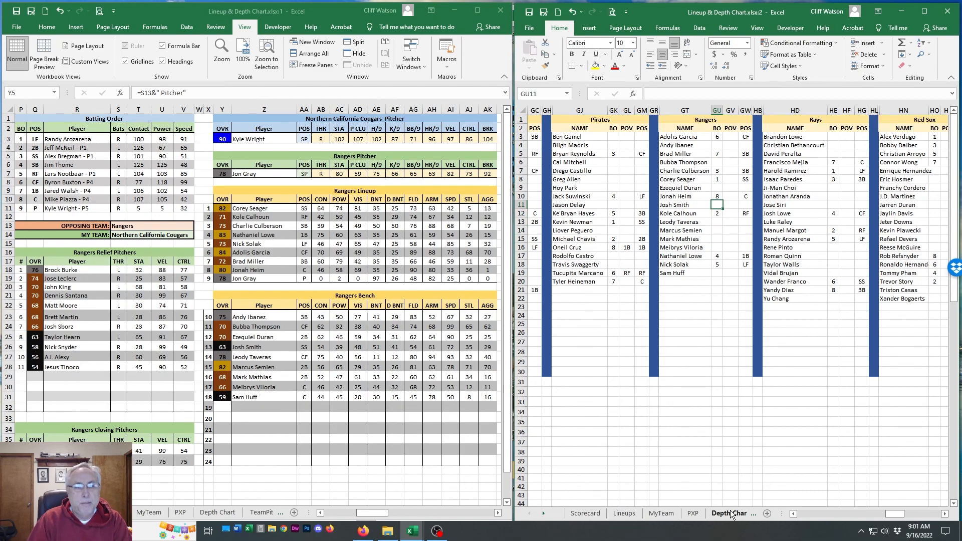
pyautogui.press('Up')
pyautogui.press('Up')
pyautogui.press('Up')
pyautogui.press('Up')
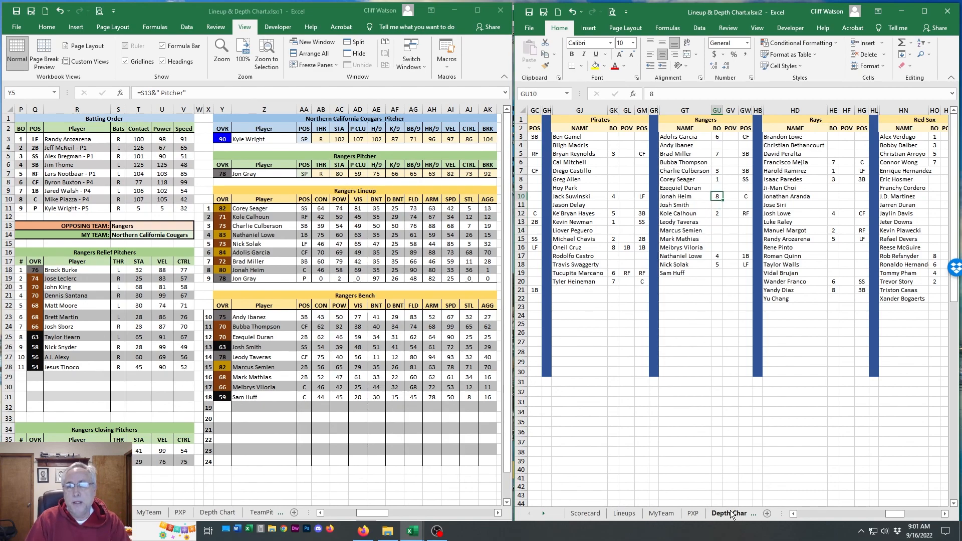
pyautogui.press('Right')
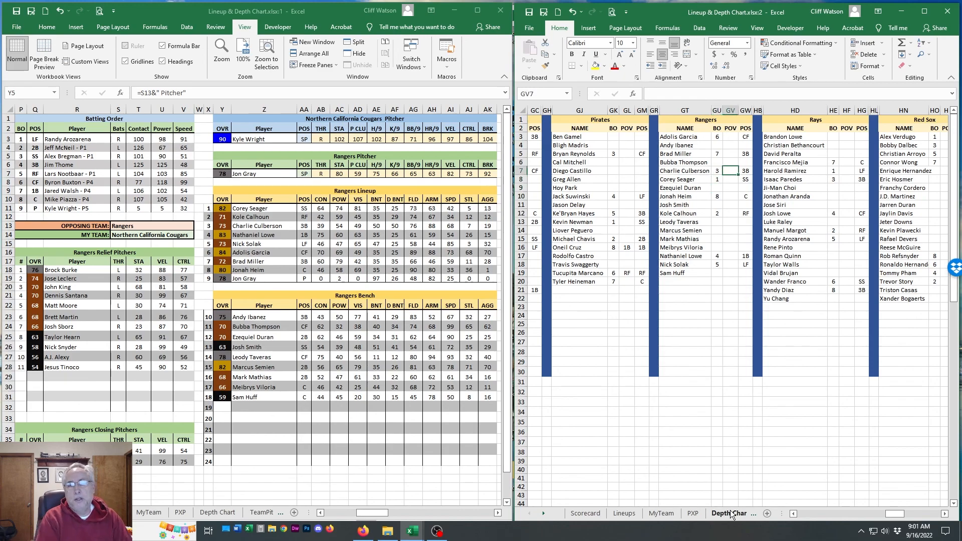
pyautogui.write('2')
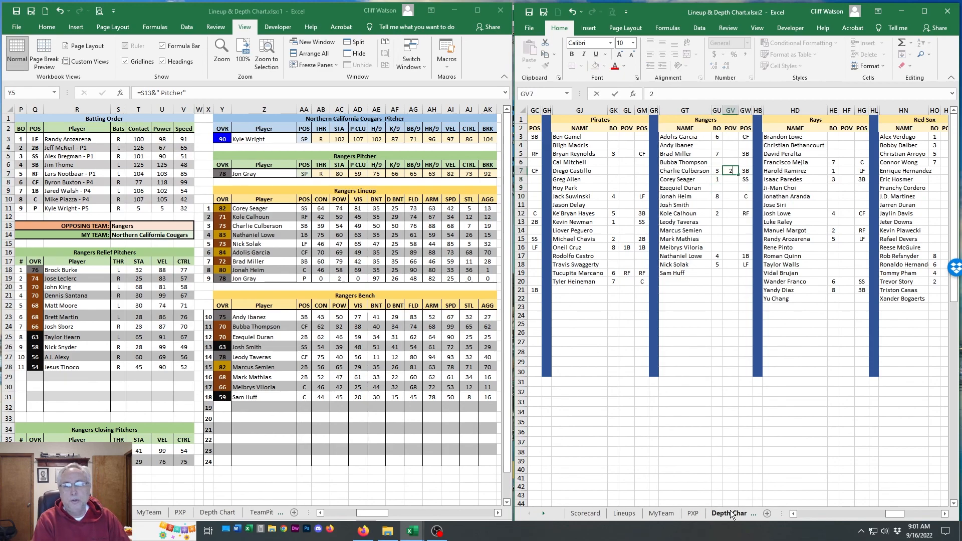
pyautogui.write('B')
pyautogui.press('Return')
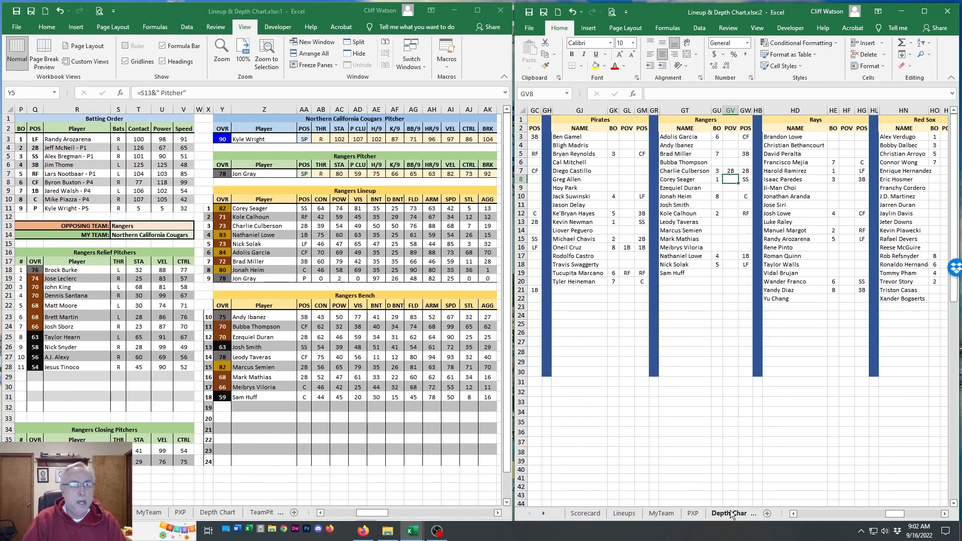
# Step: Maximize the workbook window with the lineup sheet and show the sheet from column A
pyautogui.click(479, 9)
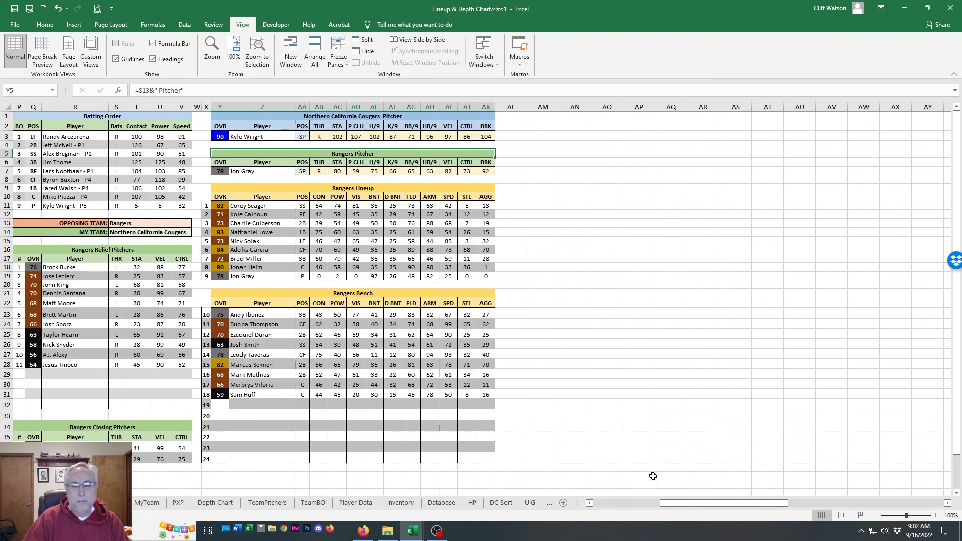
pyautogui.moveTo(701, 503); pyautogui.dragTo(615, 508)
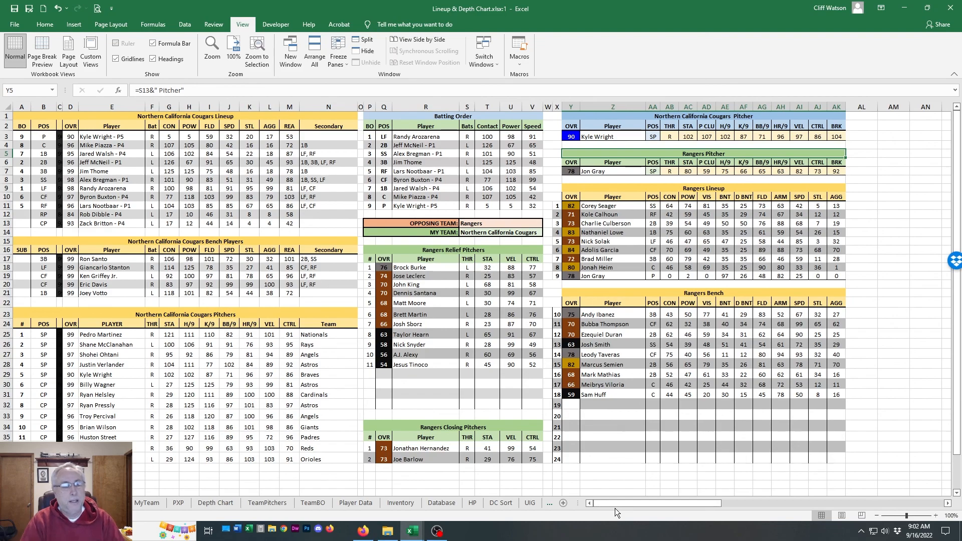